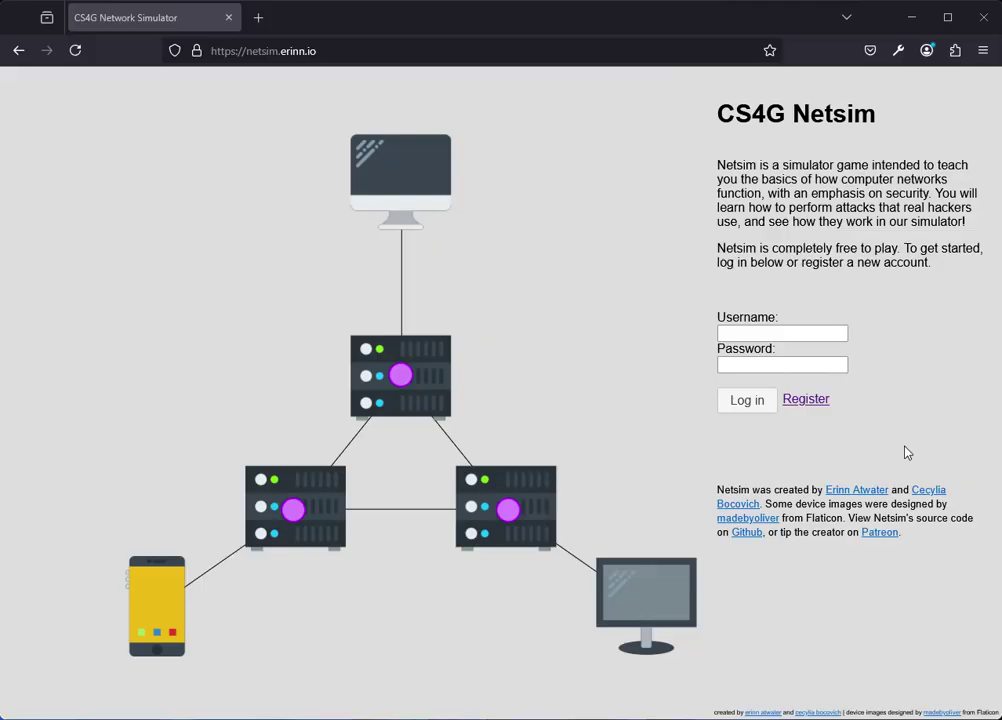
# Register a new account with a username and the same password entered twice, declining the browser's password save.
pyautogui.click(808, 405)
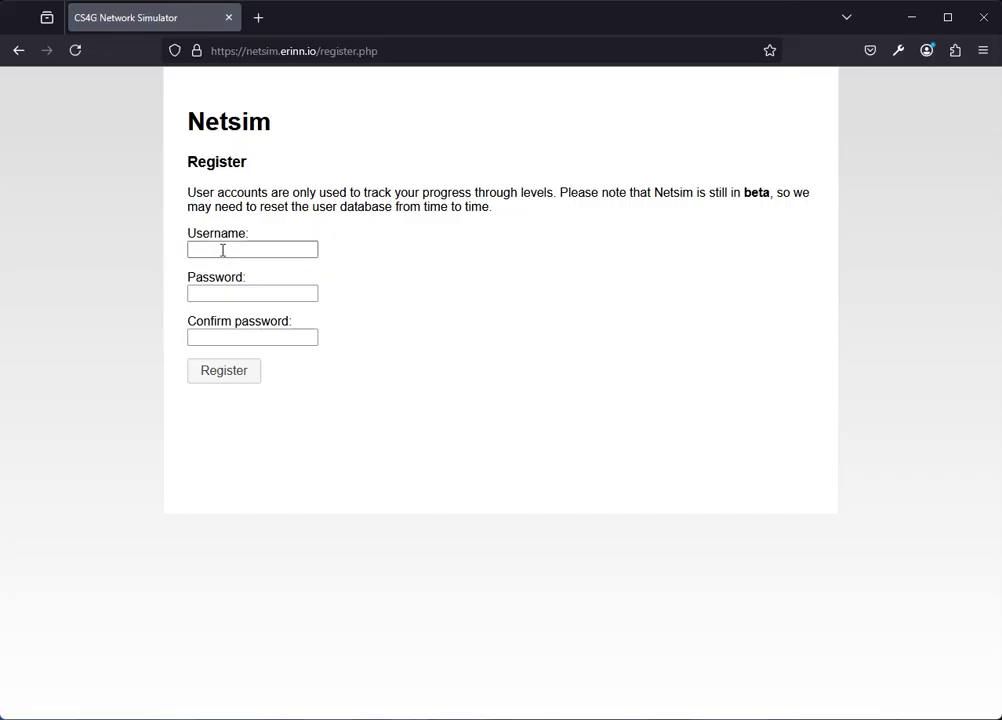
pyautogui.click(222, 250)
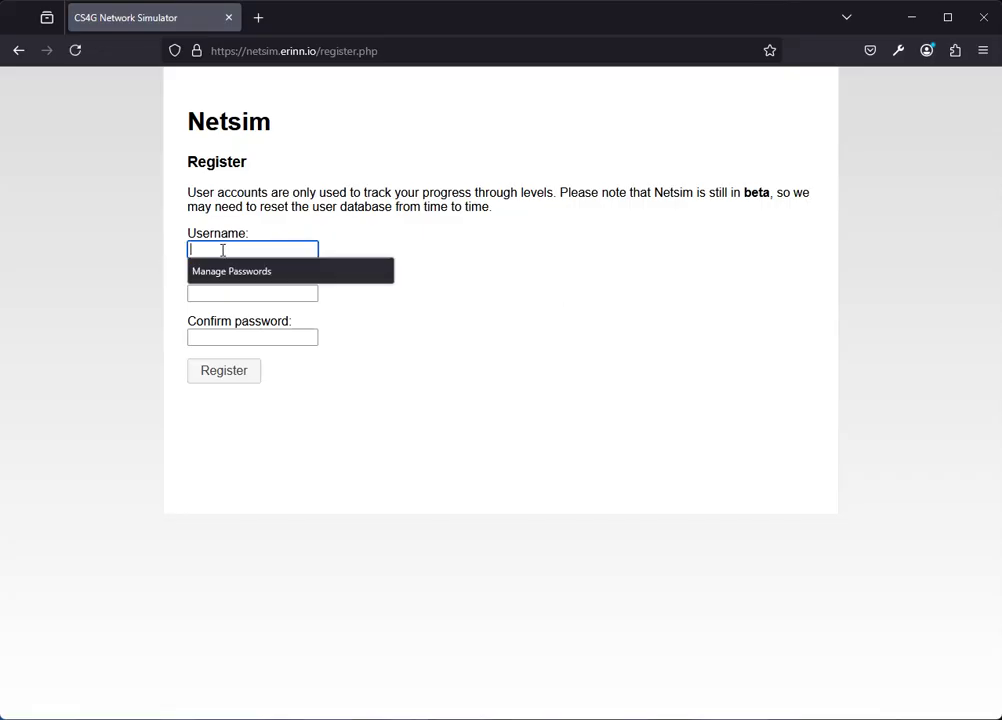
pyautogui.press('Tab')
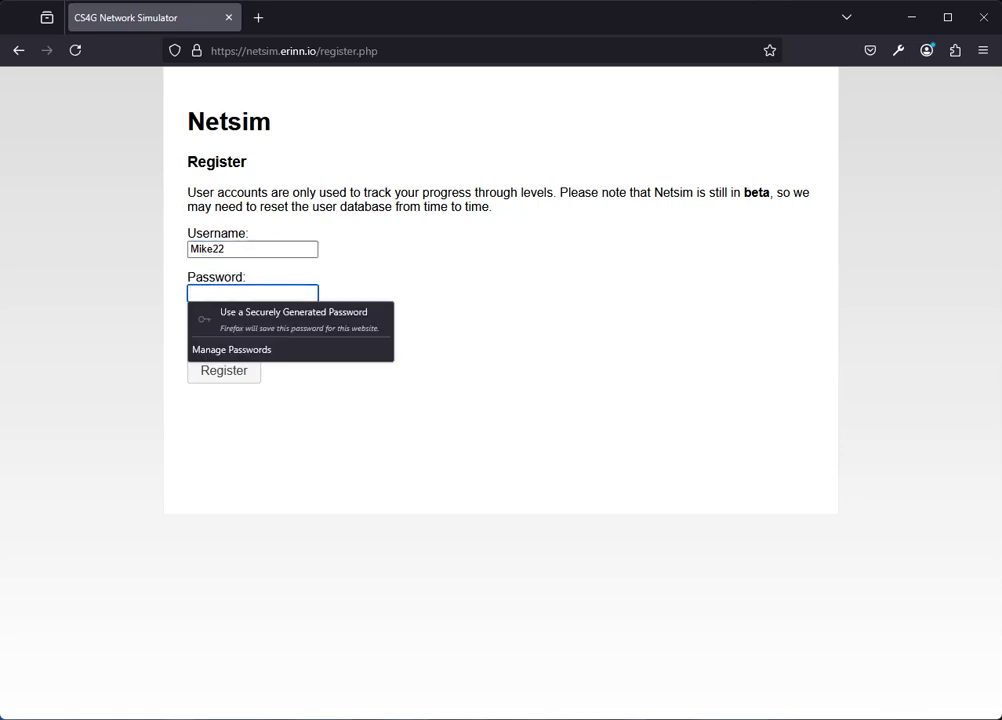
pyautogui.press('Tab')
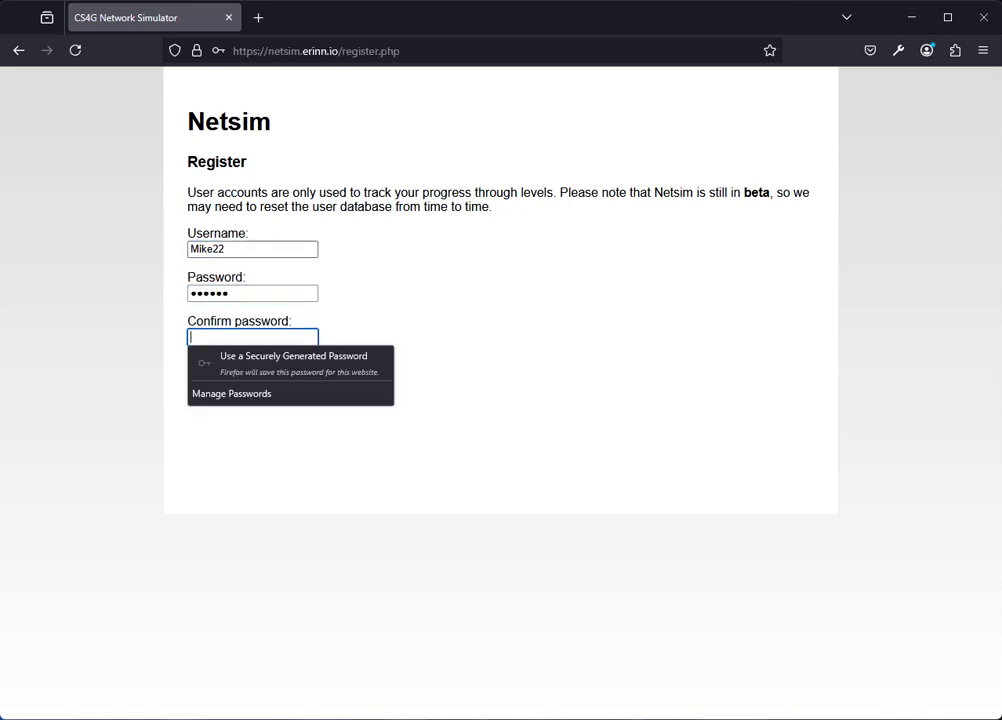
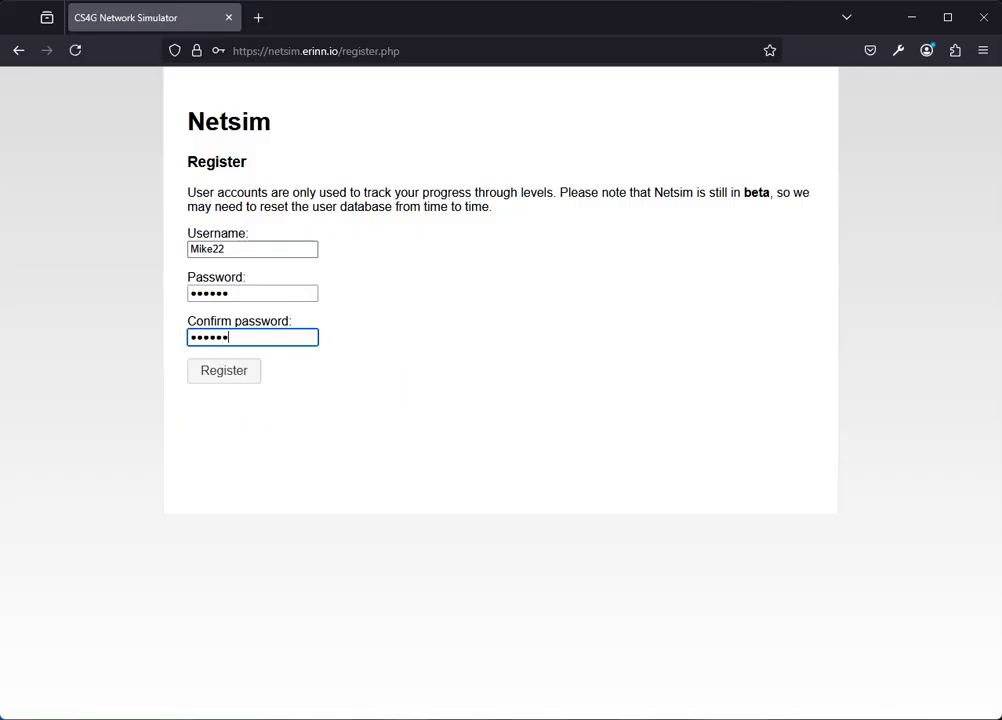
pyautogui.press('Return')
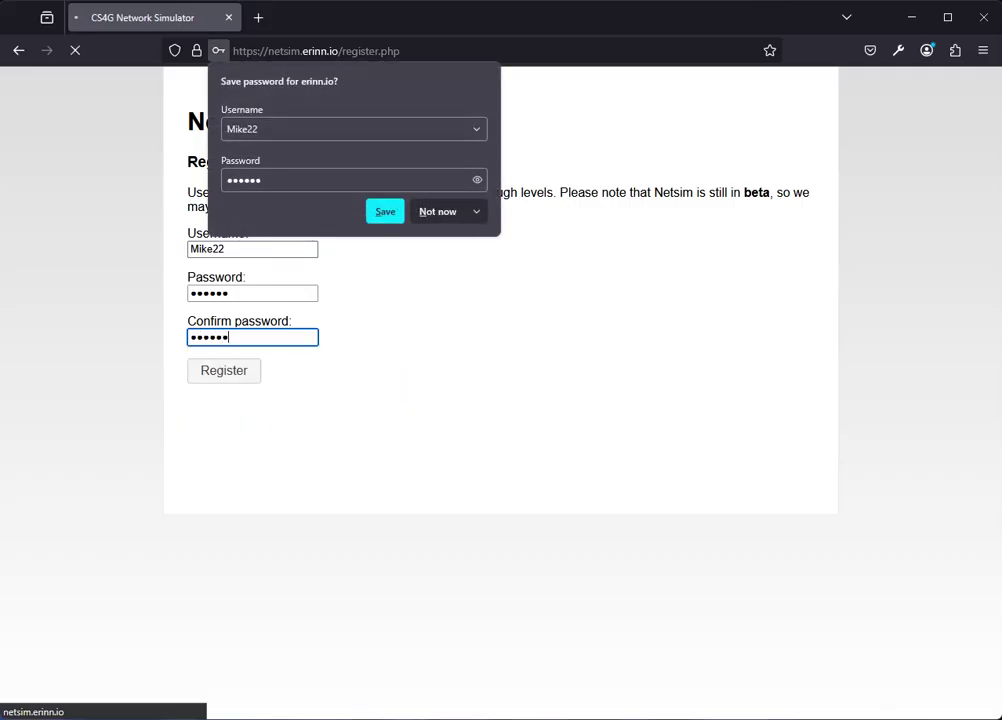
pyautogui.click(433, 213)
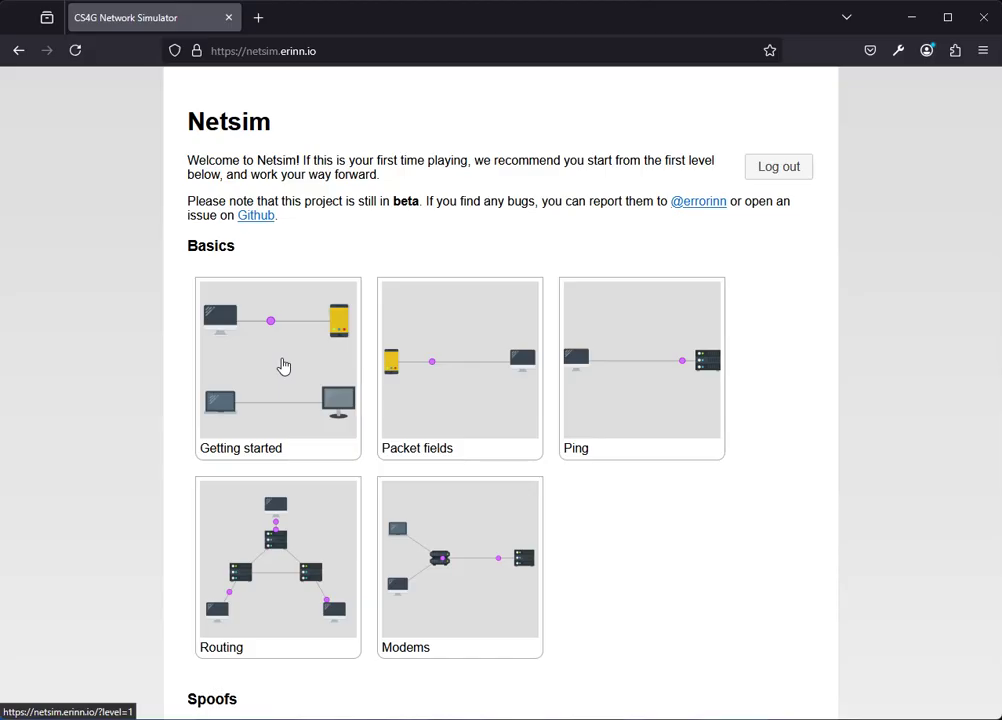
# Open the Getting started level from the Basics level list.
pyautogui.click(283, 366)
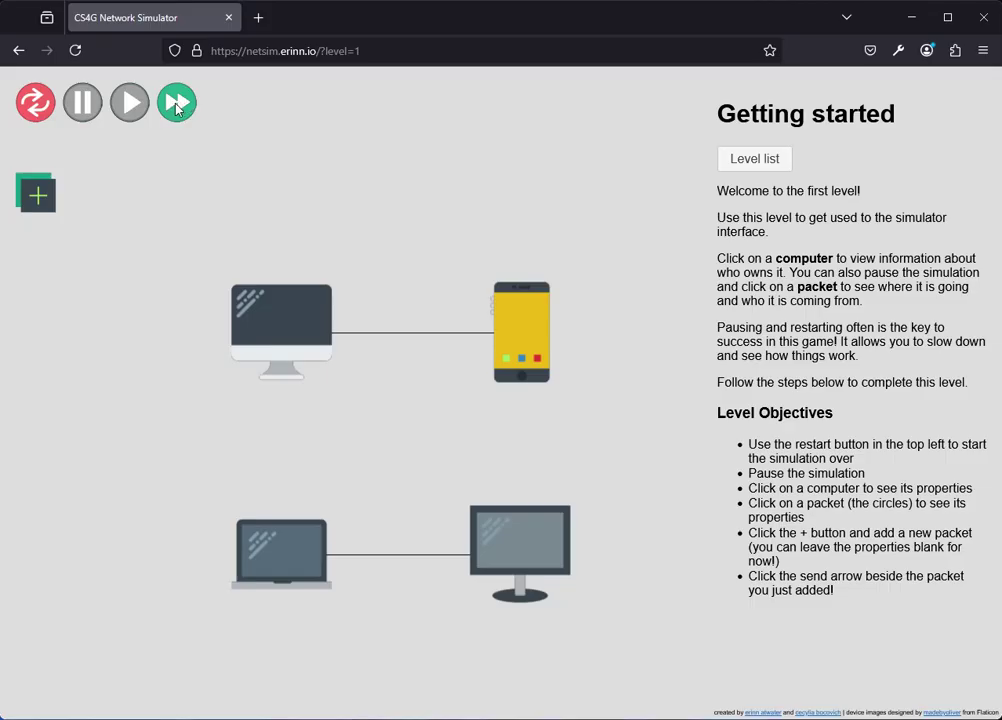
# Restart the Getting started simulation and pause it with two packets on the desktop–phone link.
pyautogui.click(35, 103)
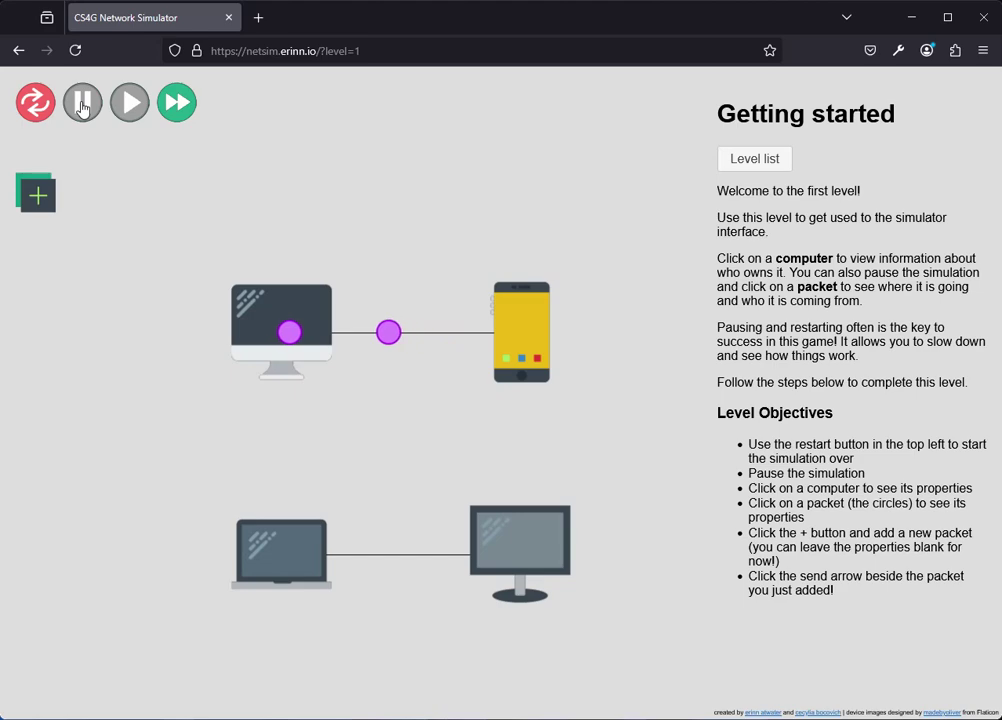
pyautogui.click(83, 104)
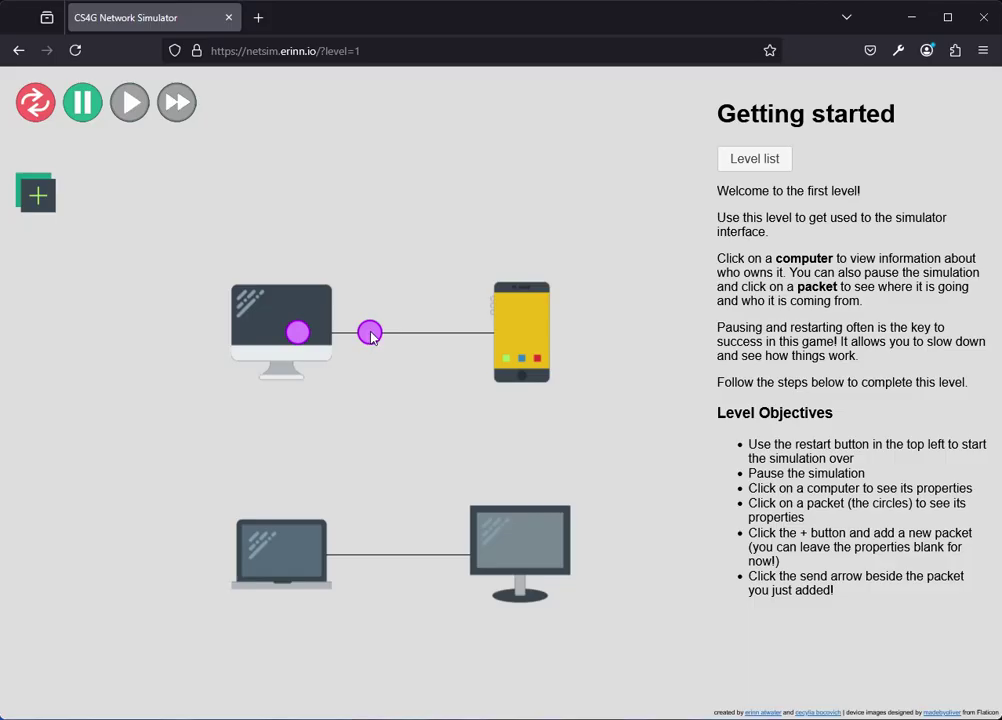
# Check each device's owner: desktop Alice, phone Bob, laptop Carol, monitor Doug.
pyautogui.click(276, 312)
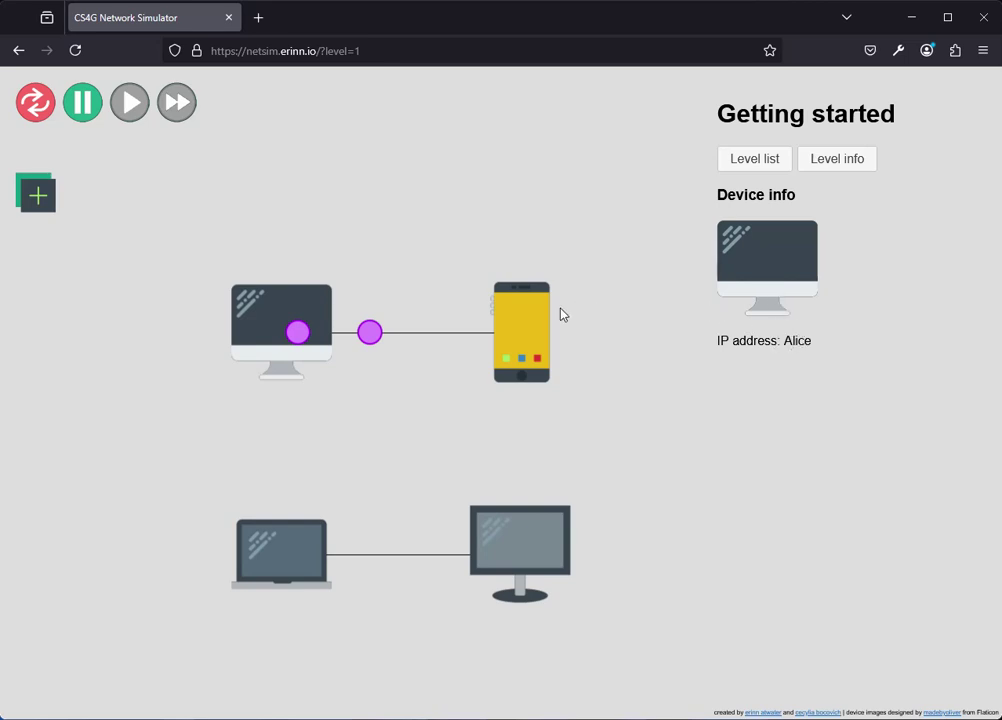
pyautogui.click(530, 321)
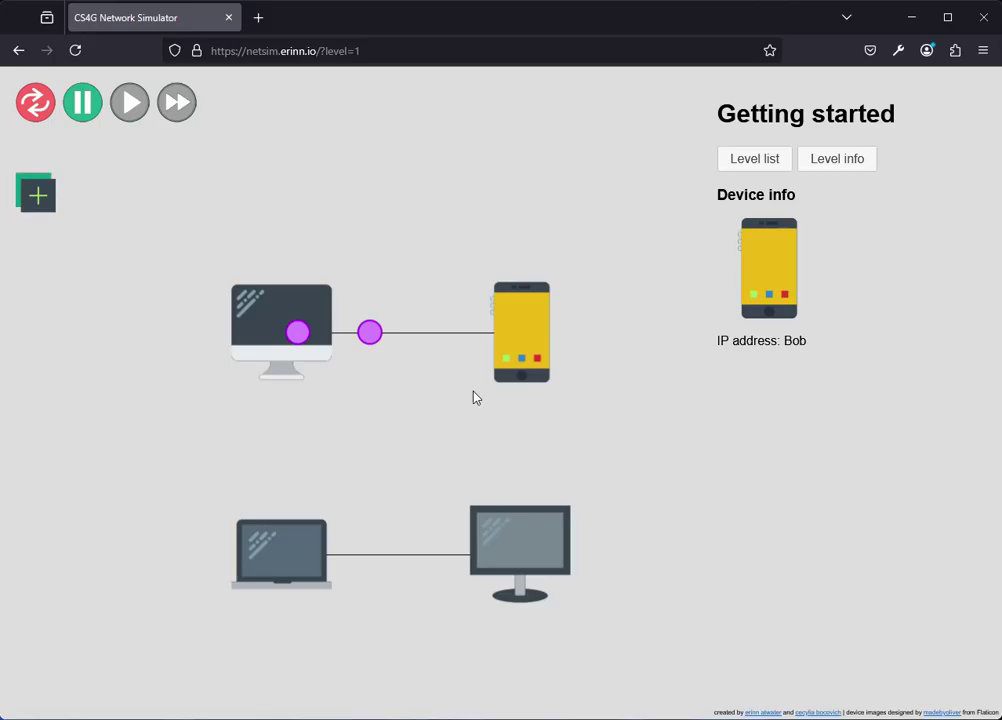
pyautogui.click(287, 557)
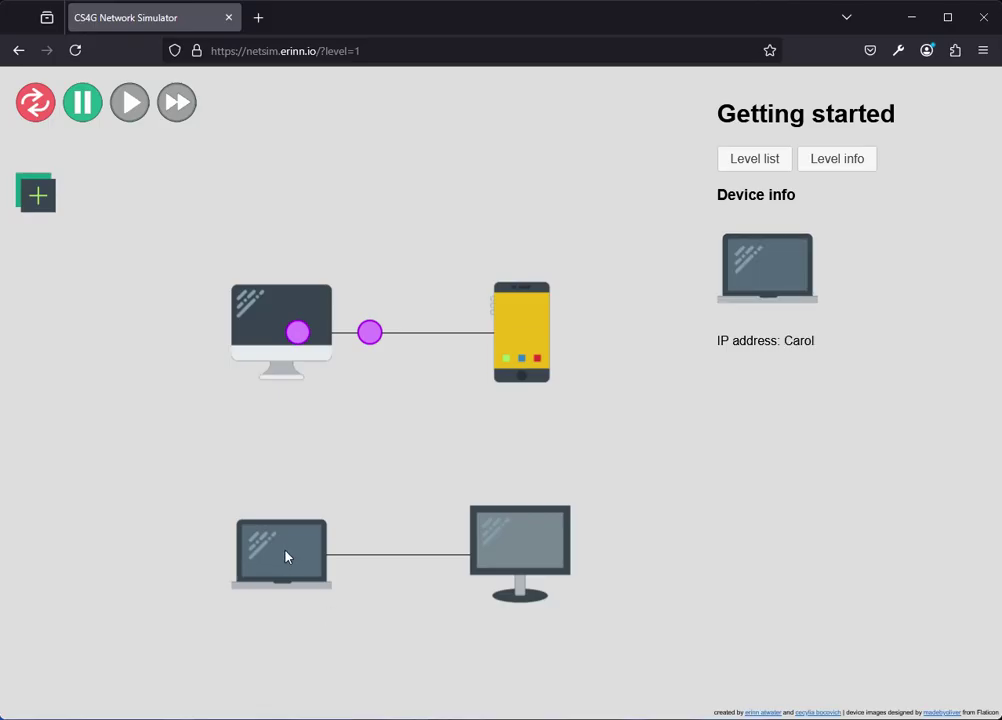
pyautogui.click(519, 548)
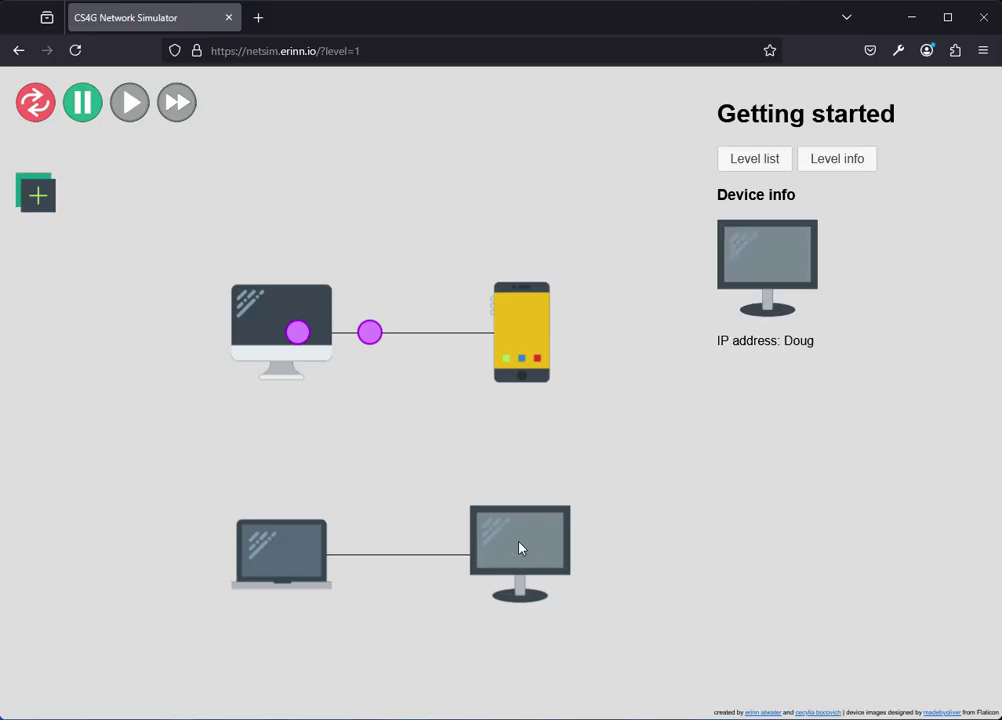
# Inspect the packet on the link, confirming srcip Bob and dstip Alice.
pyautogui.click(369, 339)
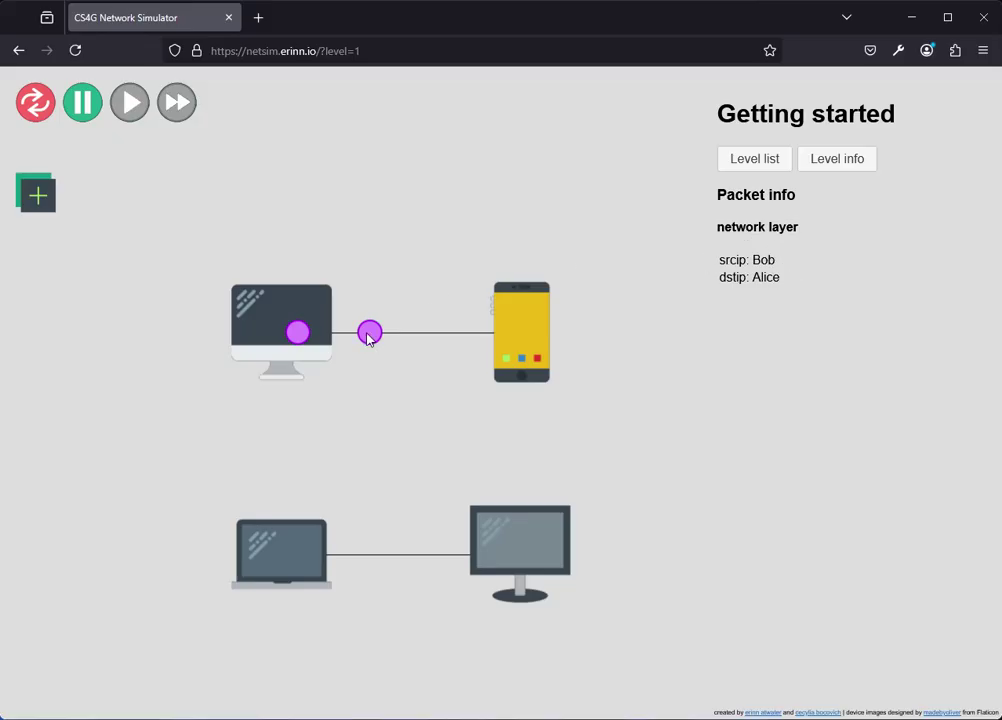
pyautogui.click(297, 333)
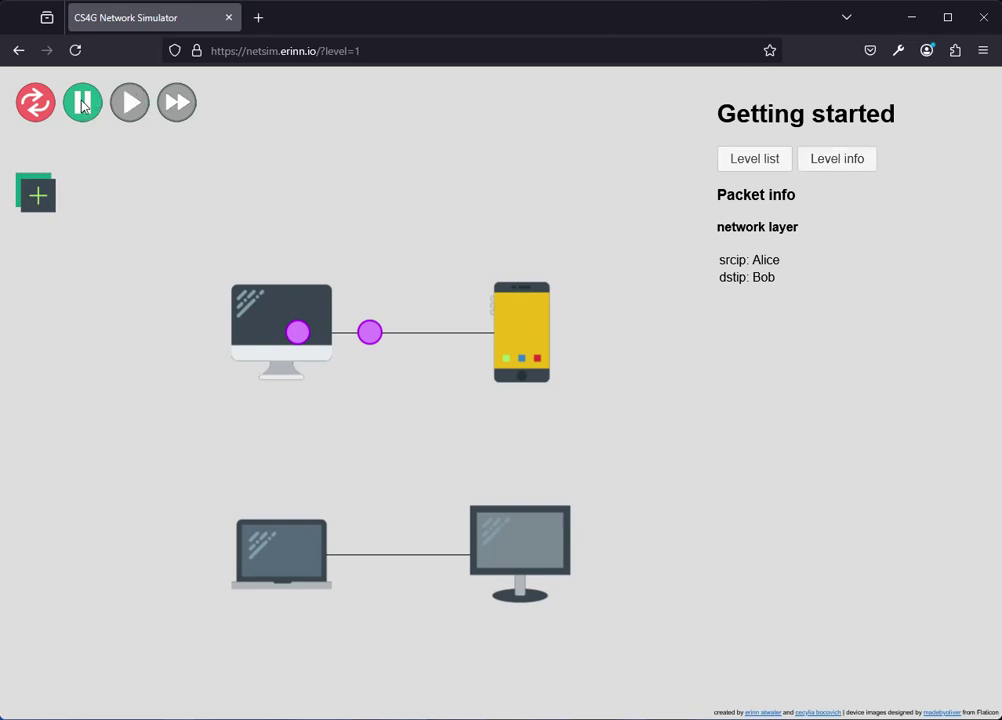
pyautogui.click(129, 102)
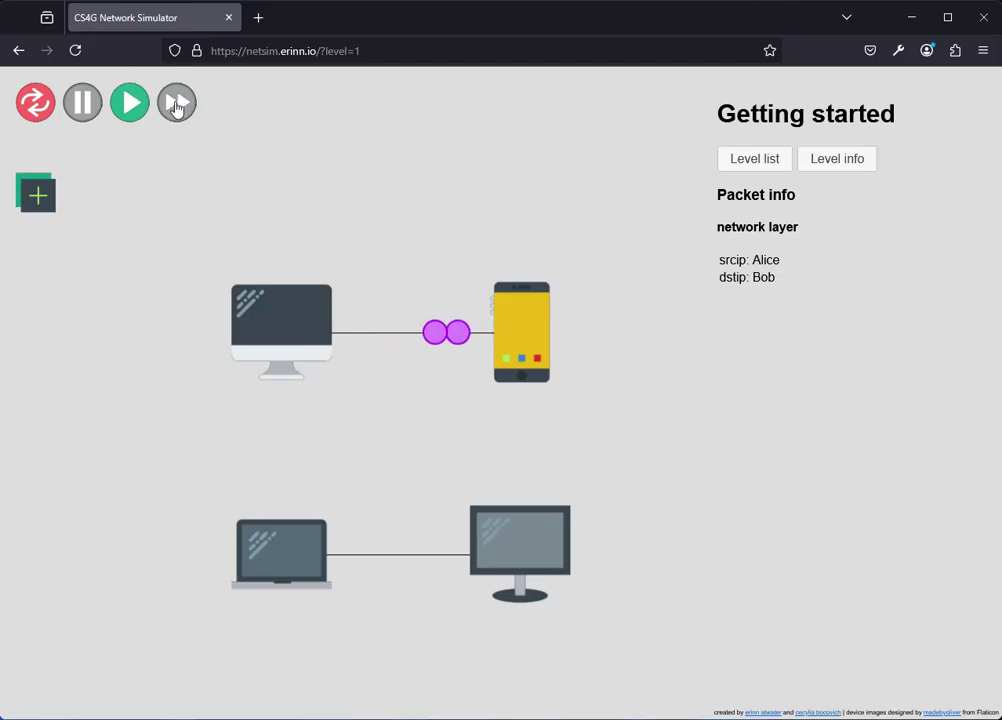
pyautogui.click(176, 106)
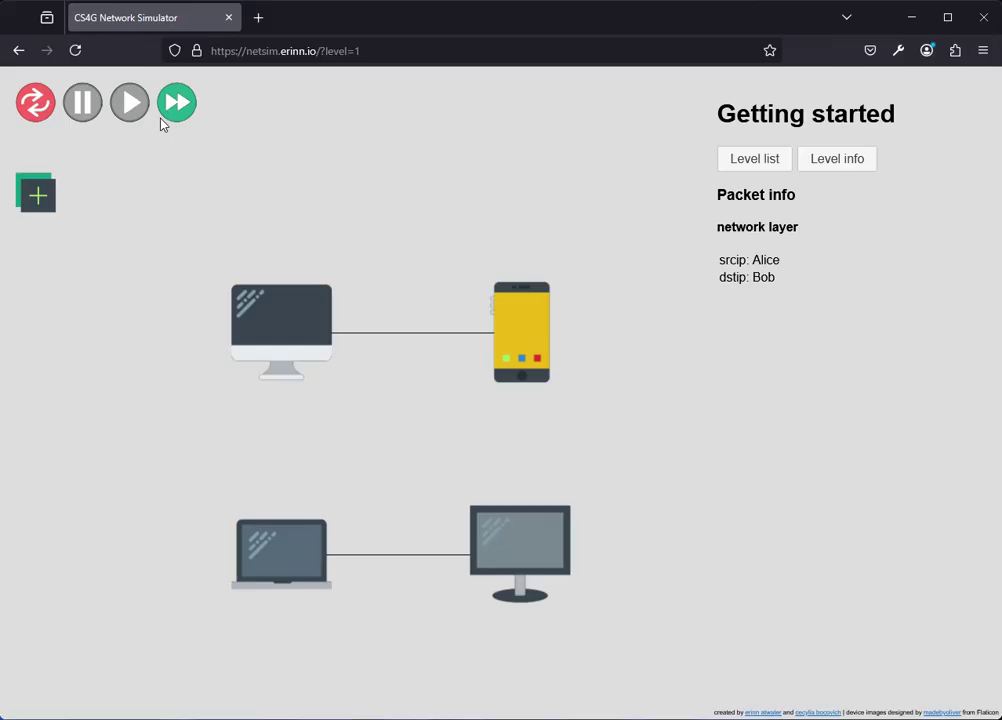
pyautogui.click(837, 160)
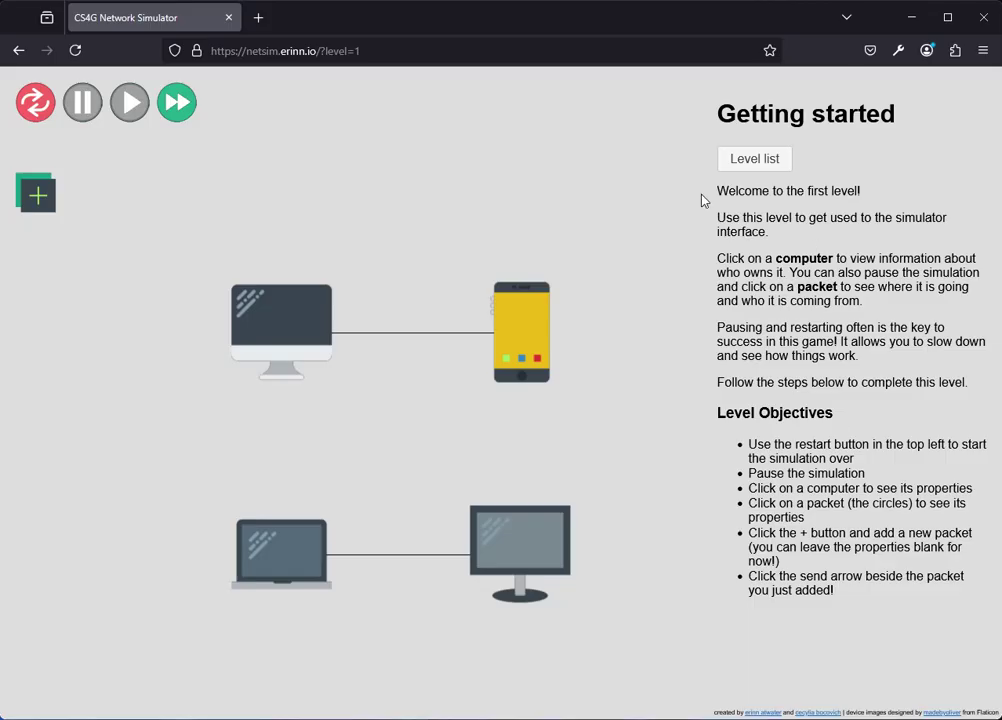
# Add a packet from Carol with blank srcip, application type and key fields, and repeat 1.
pyautogui.click(39, 197)
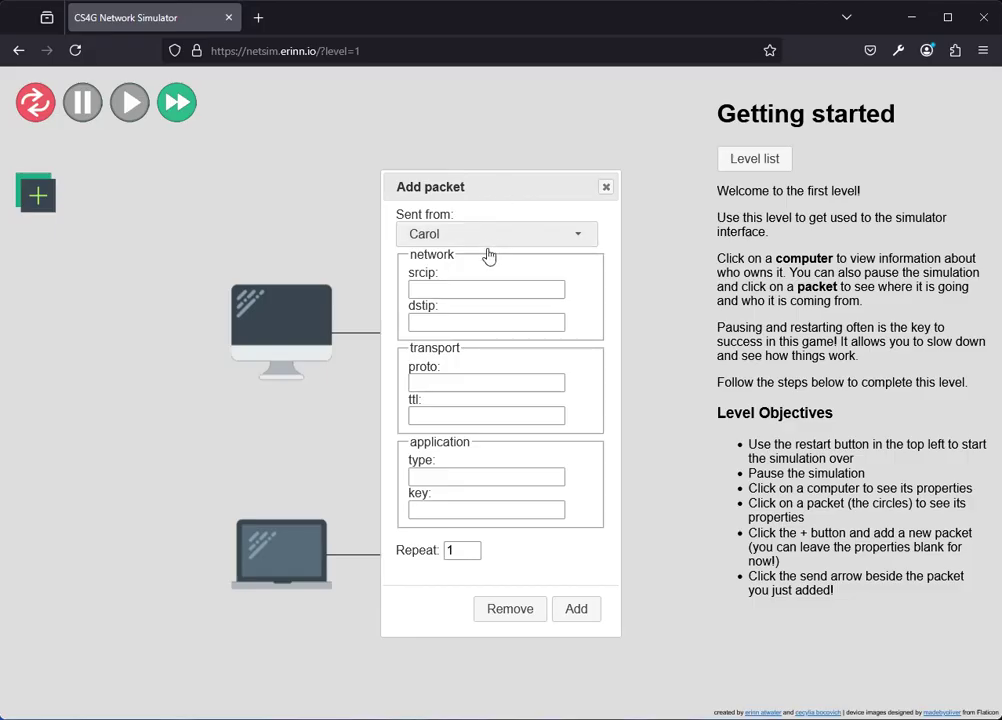
pyautogui.click(466, 286)
pyautogui.click(447, 477)
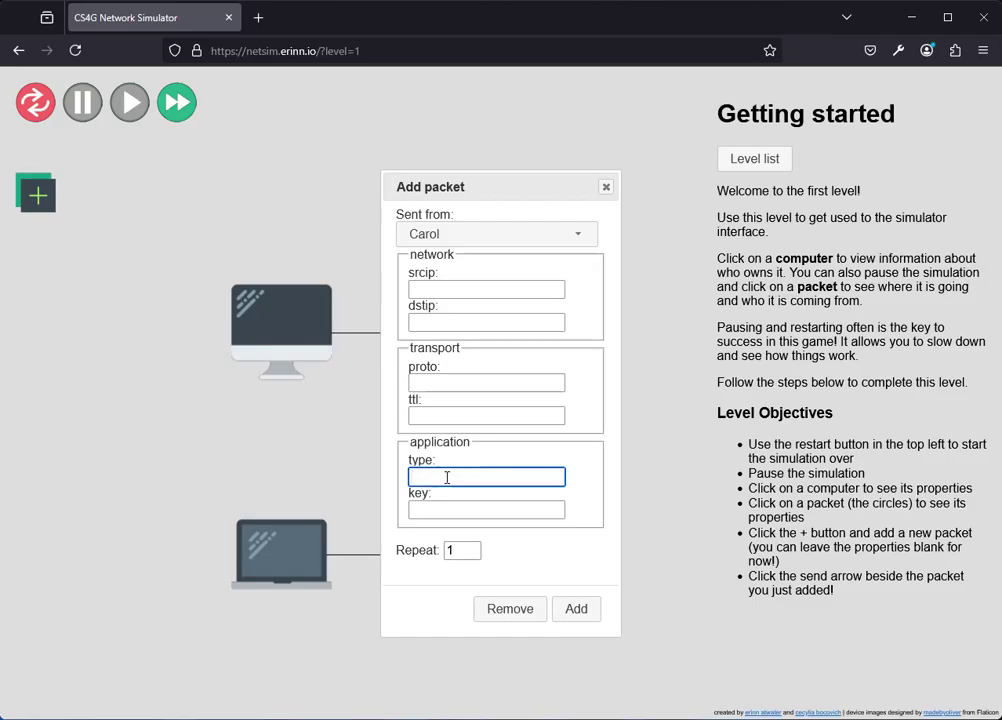
pyautogui.click(437, 509)
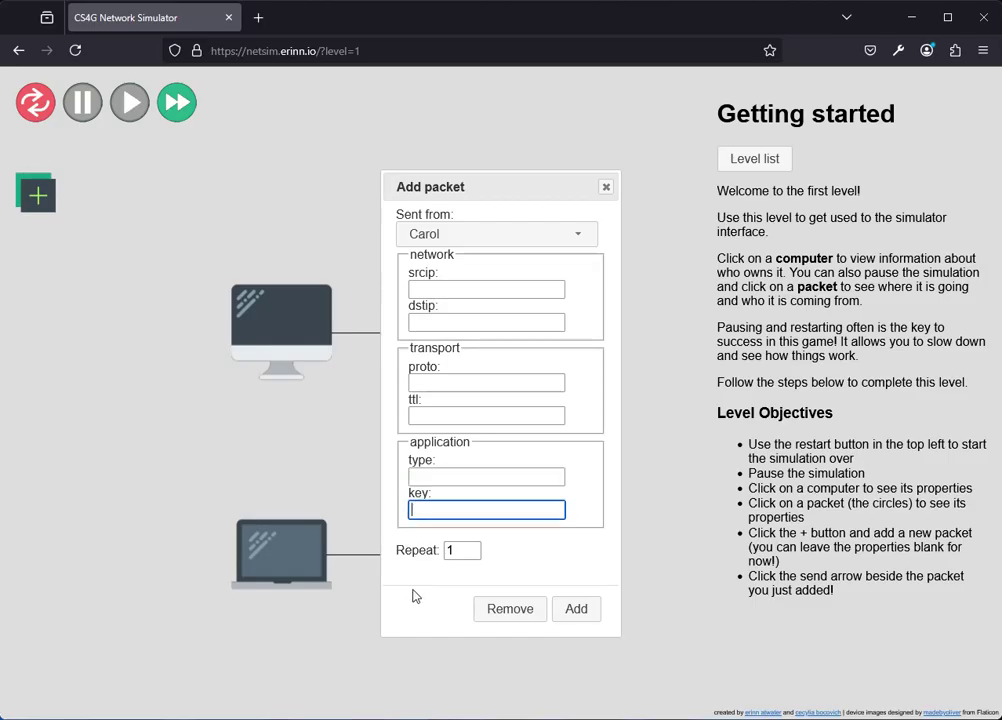
pyautogui.click(466, 549)
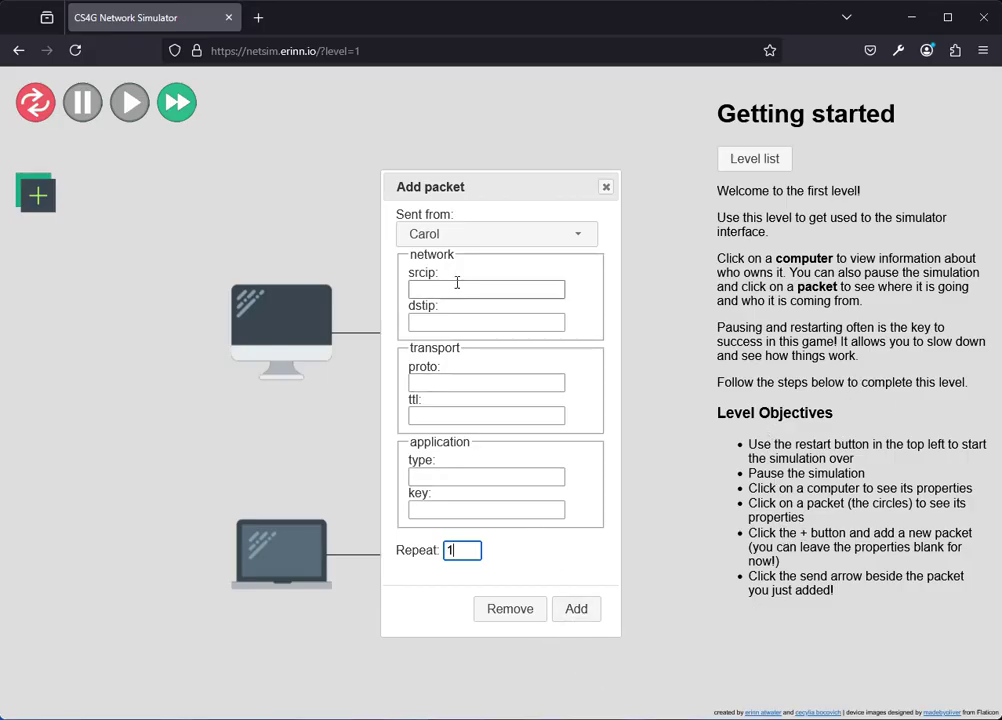
pyautogui.click(577, 610)
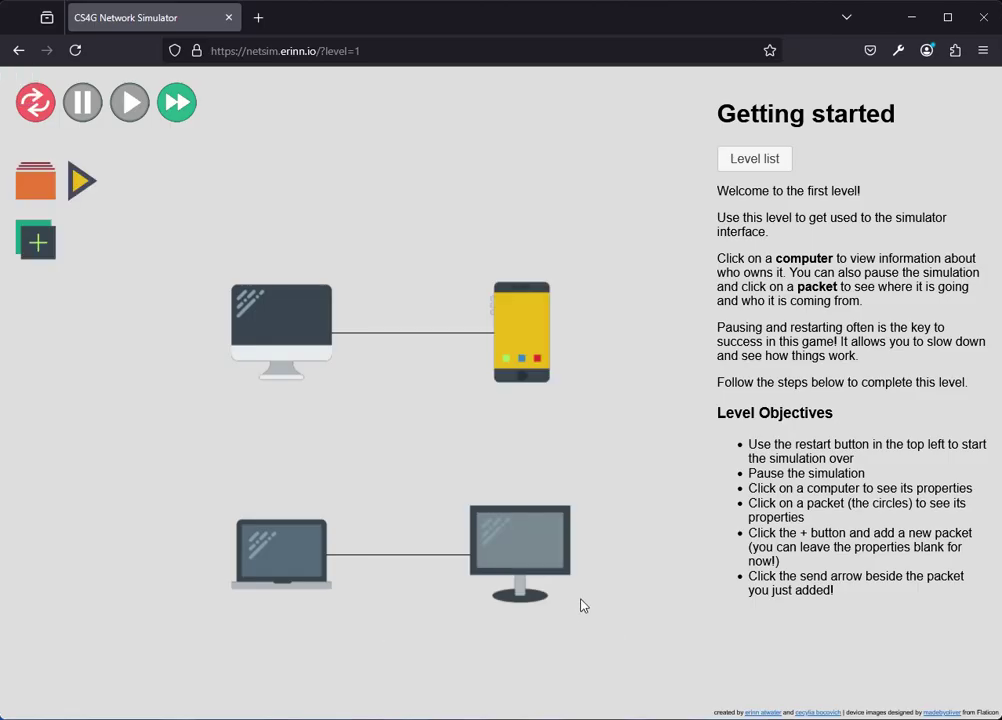
# Restart the simulation, send Carol's new packet, and pause it on the laptop–monitor link.
pyautogui.click(37, 104)
pyautogui.click(79, 186)
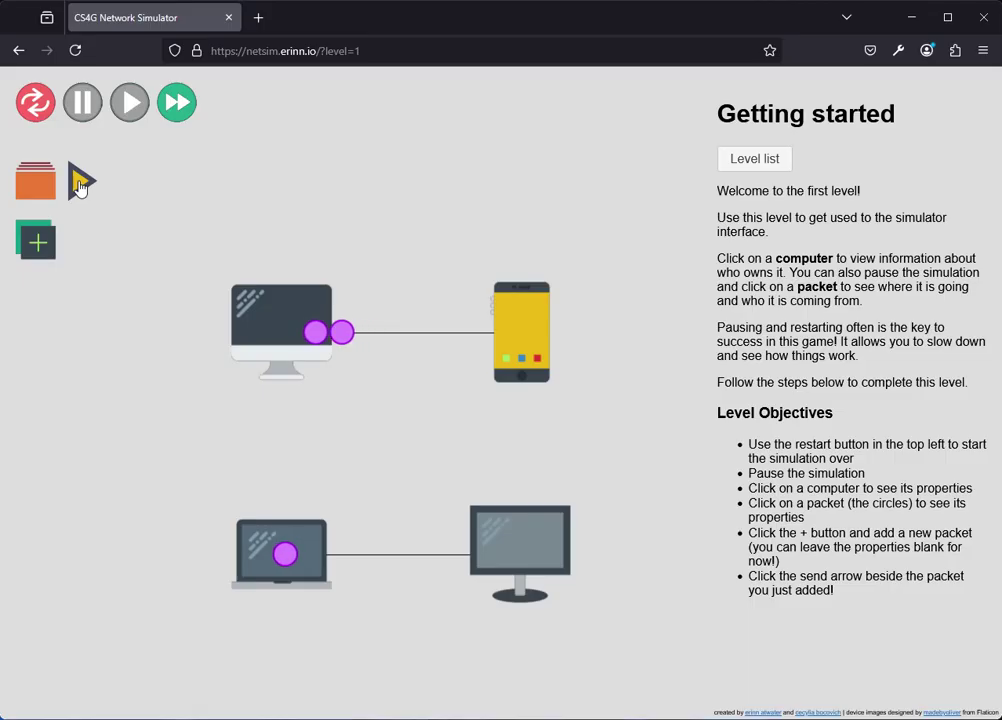
pyautogui.click(312, 558)
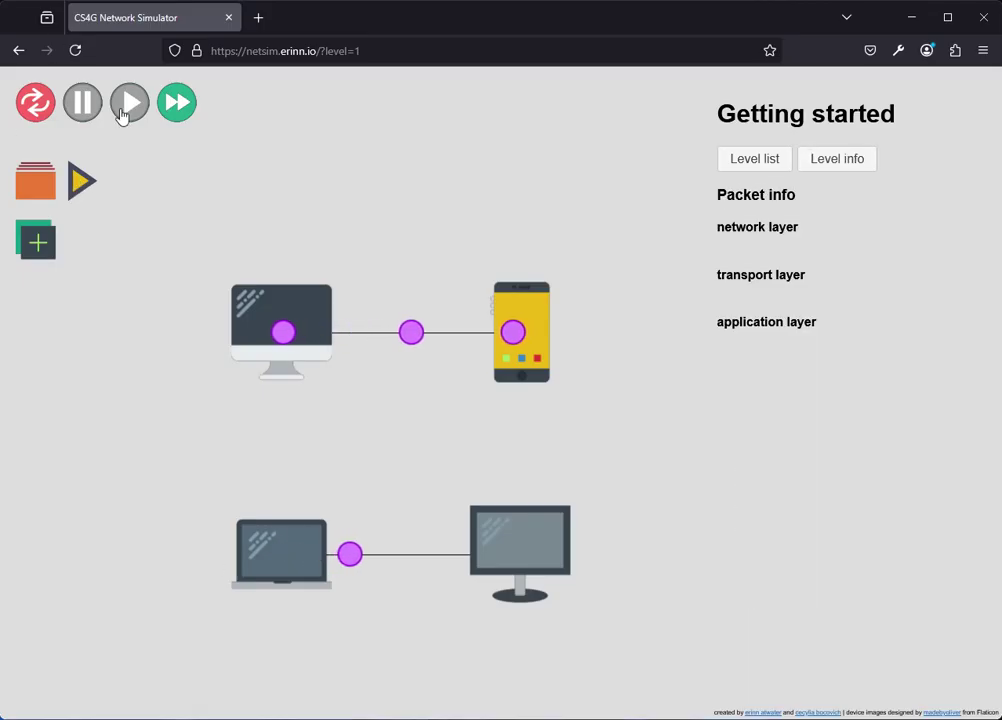
pyautogui.click(82, 102)
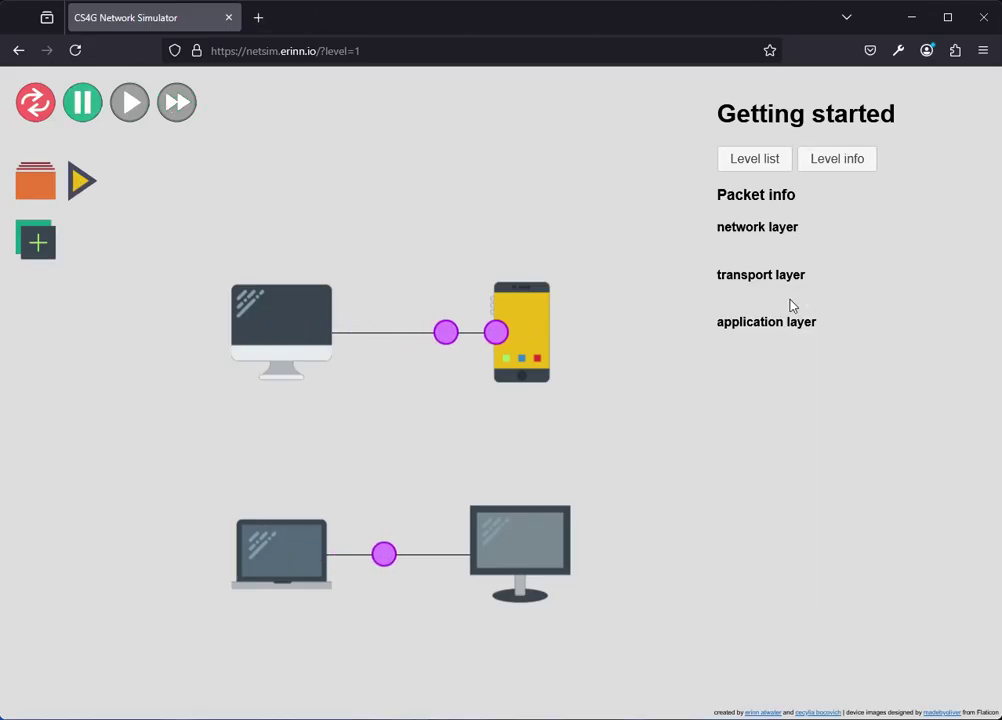
# Confirm the laptop belongs to Carol and the monitor to Doug, then redisplay the level objectives.
pyautogui.click(281, 559)
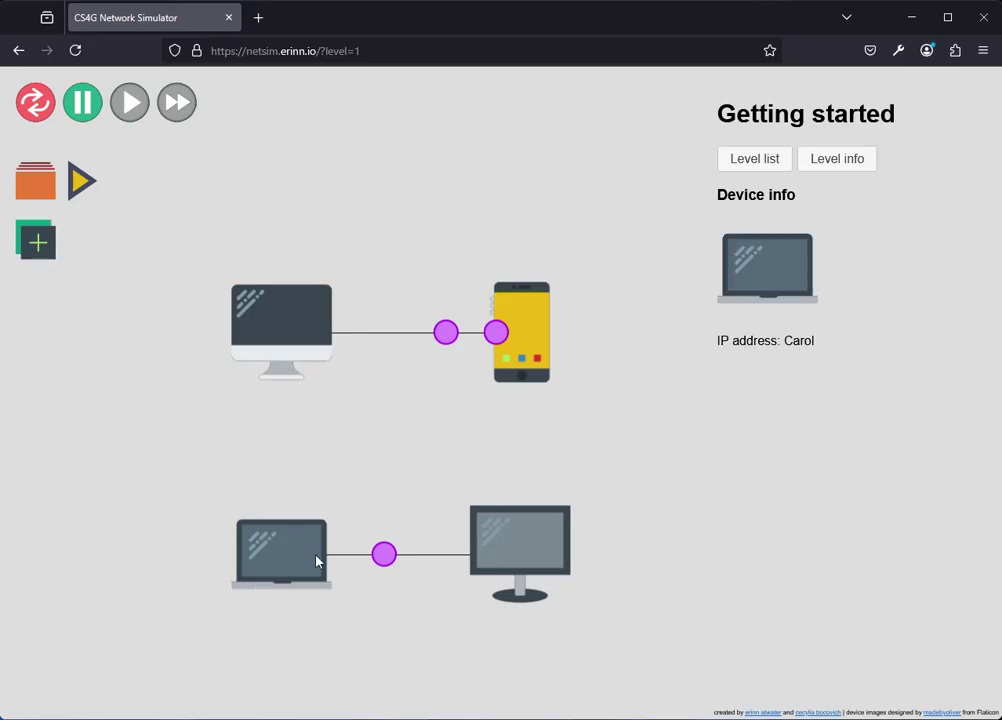
pyautogui.click(519, 547)
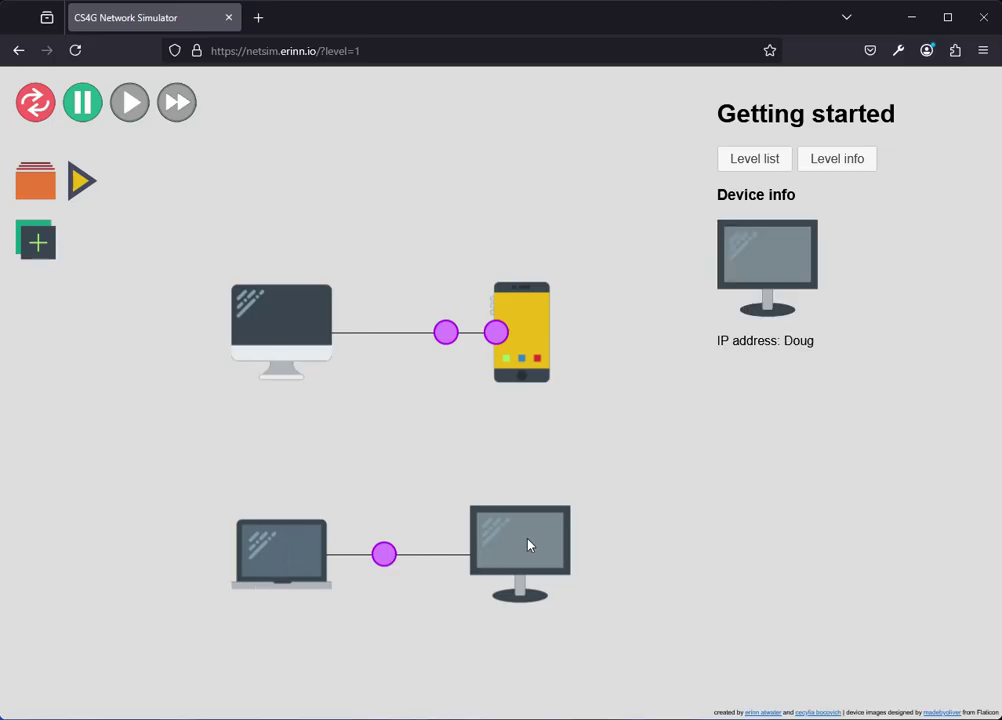
pyautogui.click(826, 160)
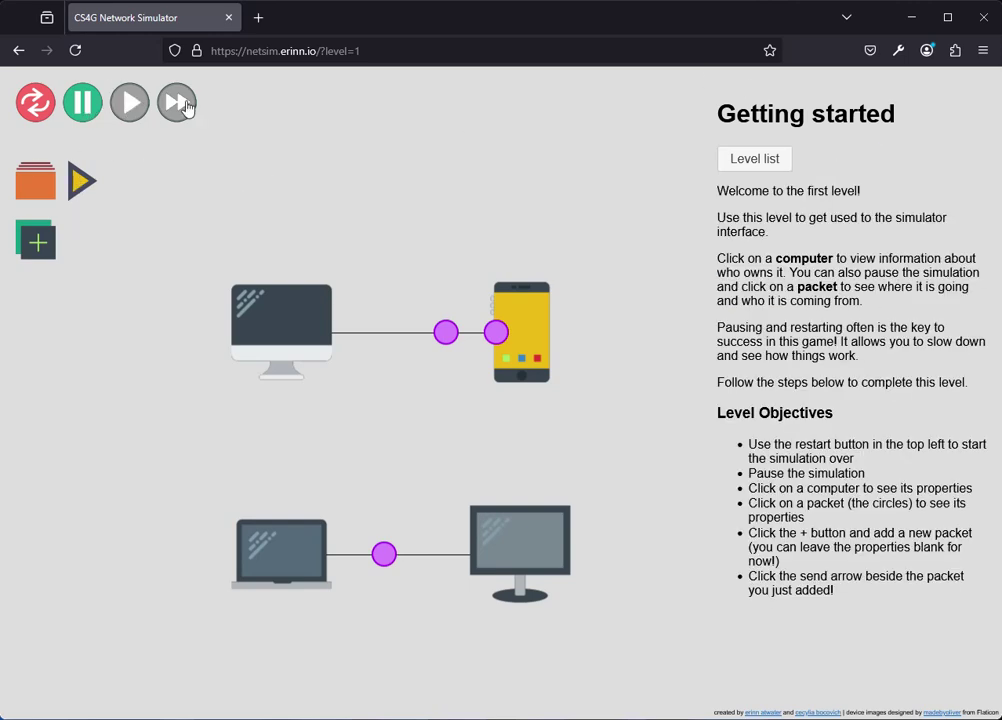
# Resume the simulation until 'You win!' appears, then go to the next level.
pyautogui.click(129, 103)
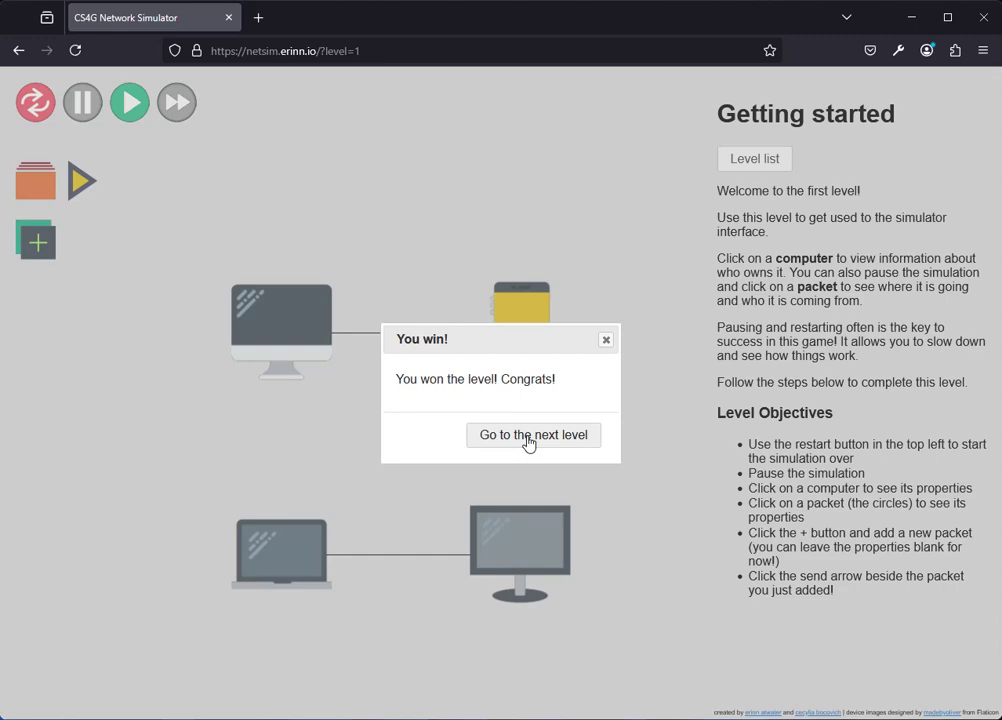
pyautogui.click(528, 435)
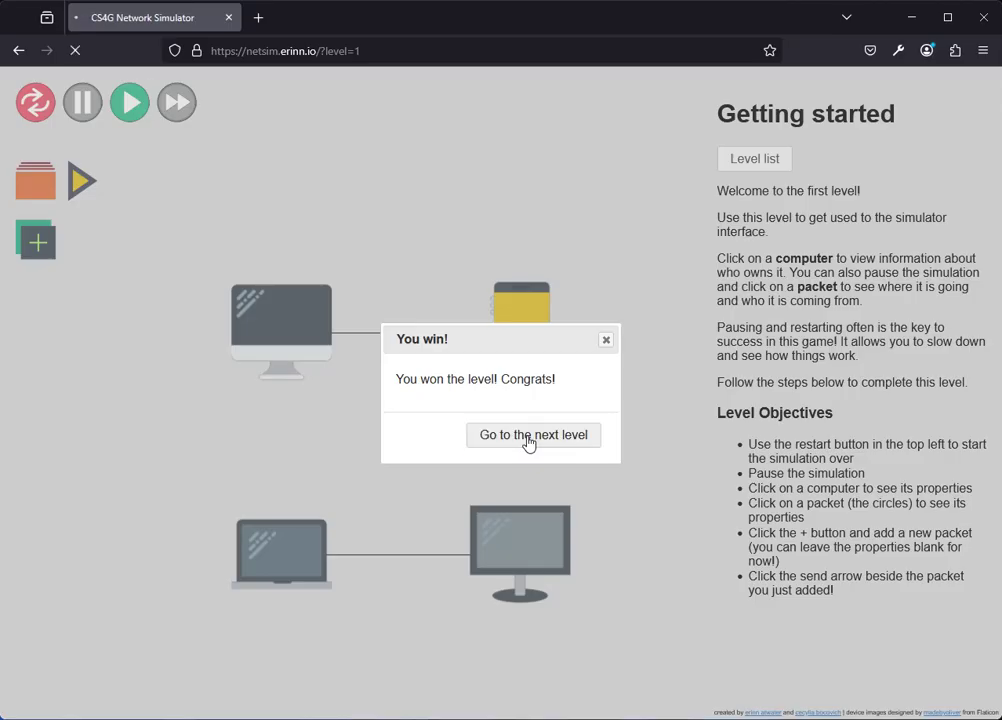